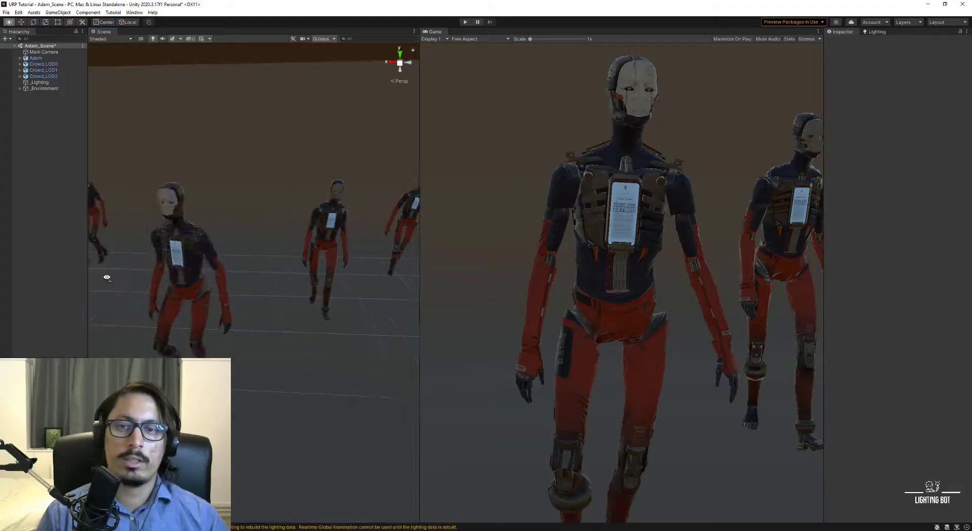
Step: Add a spot light to the scene and align it with a scene view looking down at the robots
right_drag(107, 277, 110, 275)
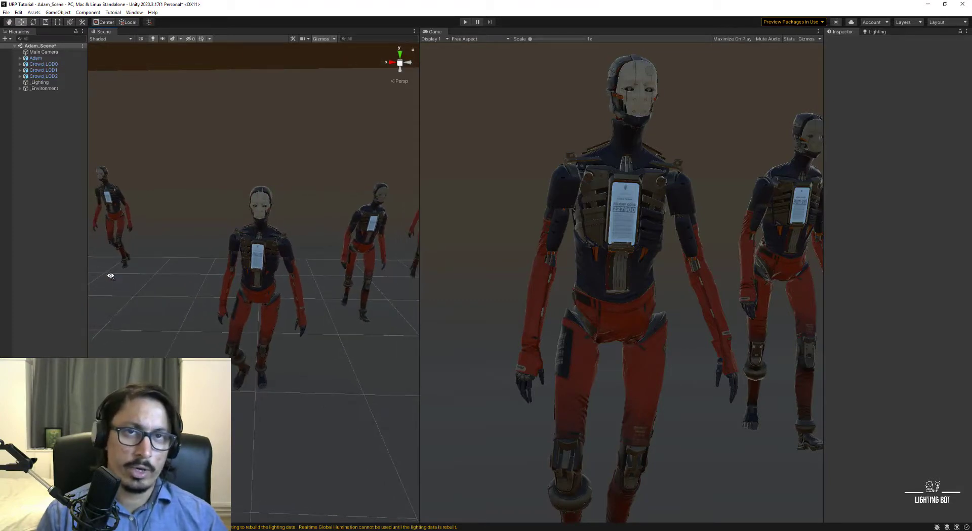
click(6, 38)
mouse_move(29, 90)
mouse_move(102, 91)
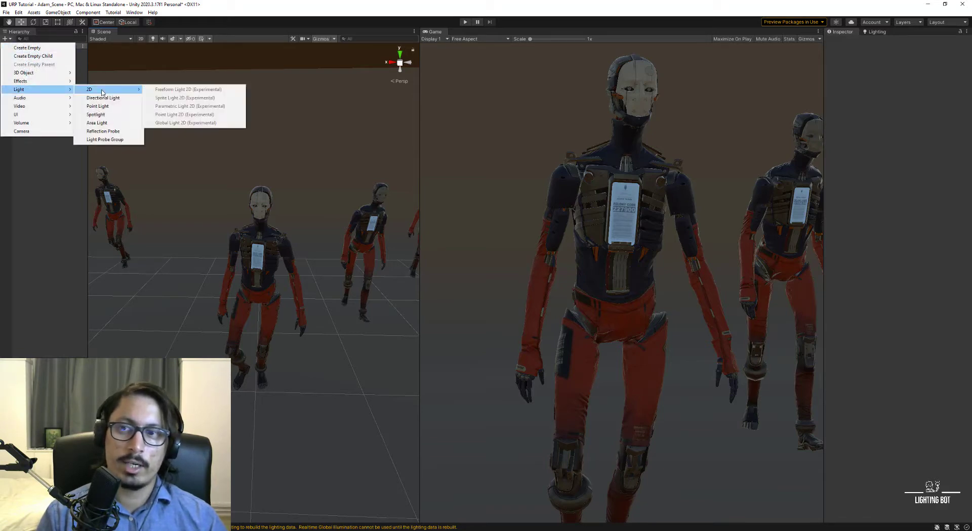
click(96, 114)
key(ctrl+shift+f)
alt+drag(216, 202, 320, 238)
key(ctrl+shift+f)
alt+drag(230, 250, 106, 228)
key(ctrl+shift+f)
key(ctrl+shift+f)
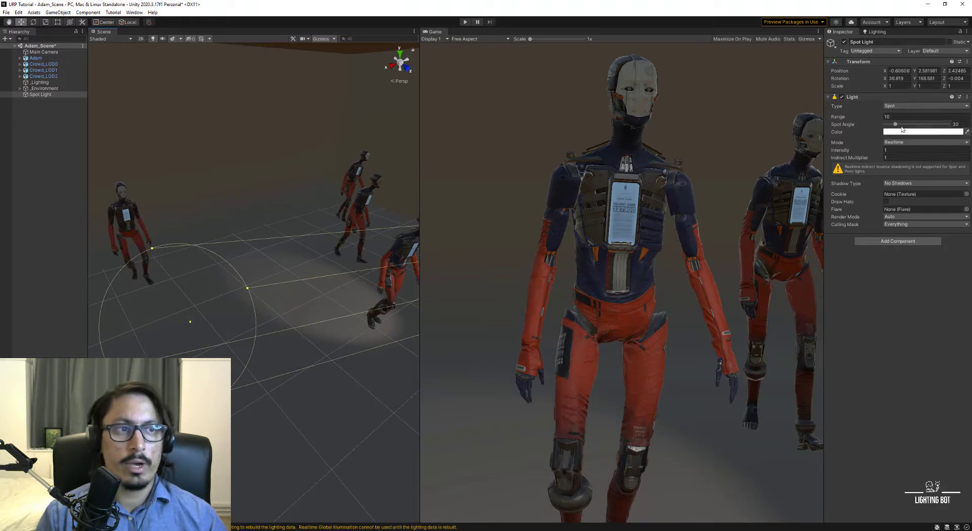
Step: Try different ranges for the spot light, from a far reach of about 70 down to about 6
drag(841, 117, 859, 120)
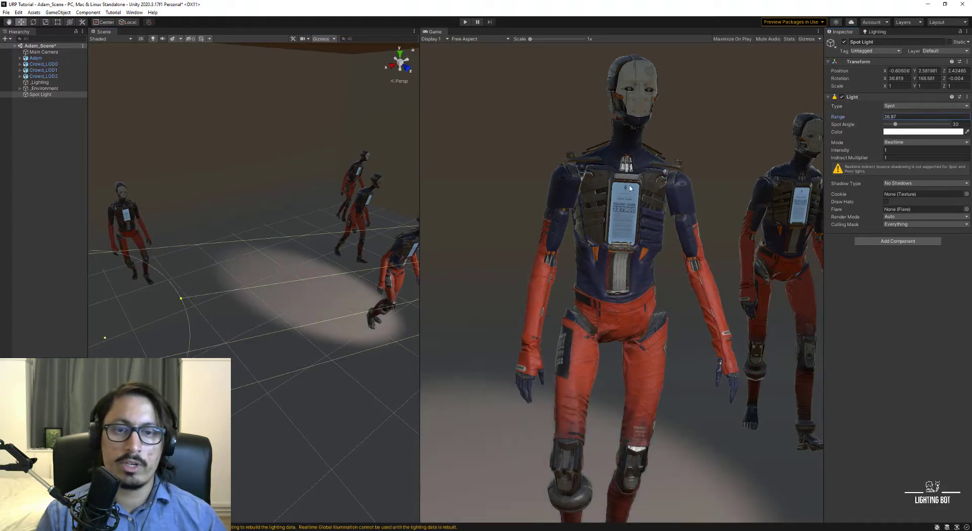
alt+drag(291, 270, 228, 284)
drag(174, 268, 139, 244)
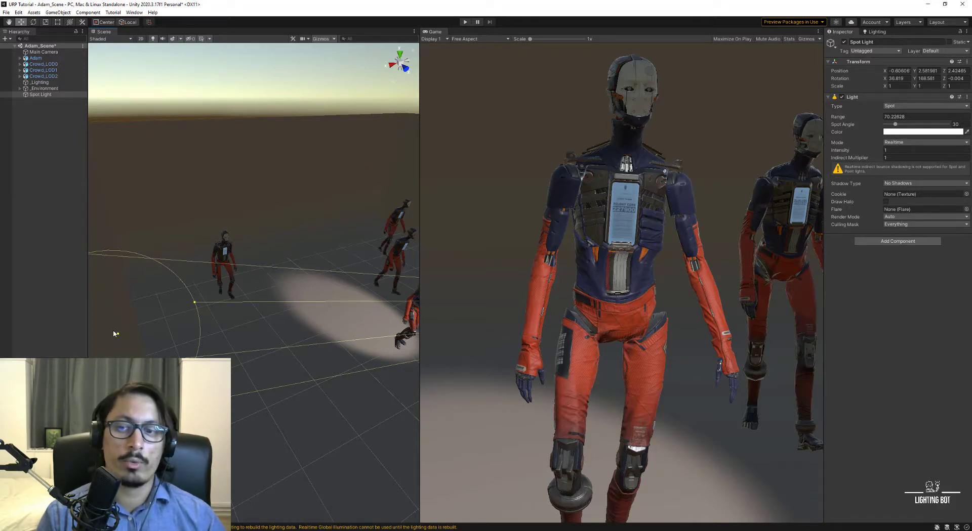
drag(117, 335, 295, 308)
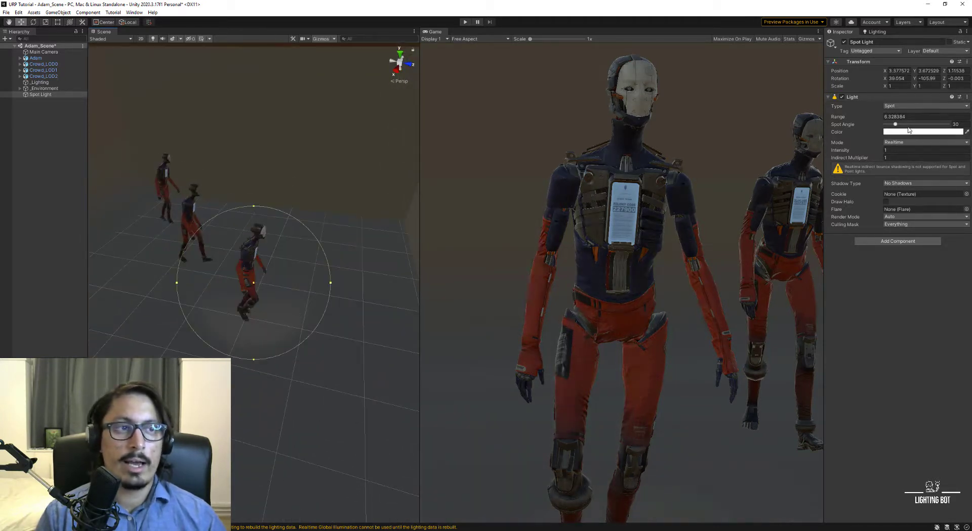
Step: Widen the spot light's angle to about 89 degrees and set its range to 25.27
drag(909, 126, 916, 125)
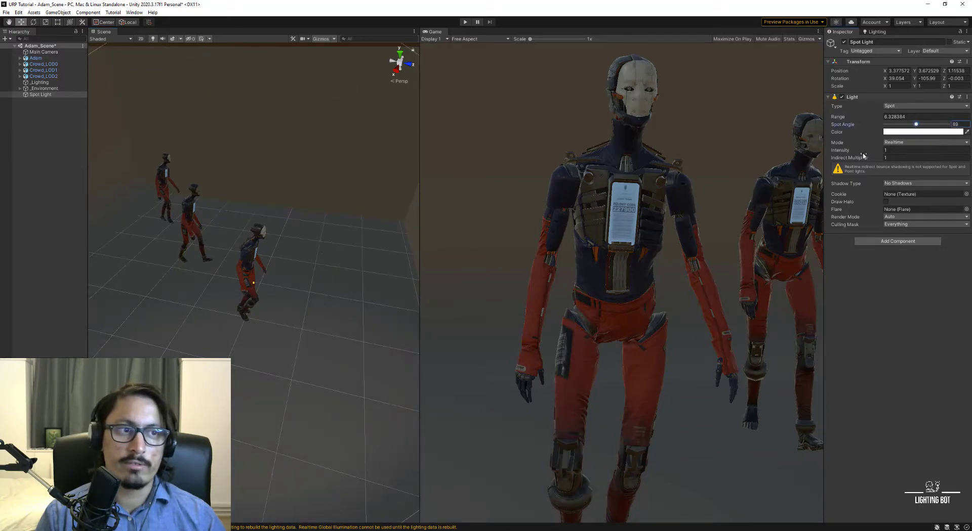
drag(838, 117, 919, 105)
Step: Realign the spot light with a higher scene view that faces the robots from the front
alt+drag(288, 304, 251, 250)
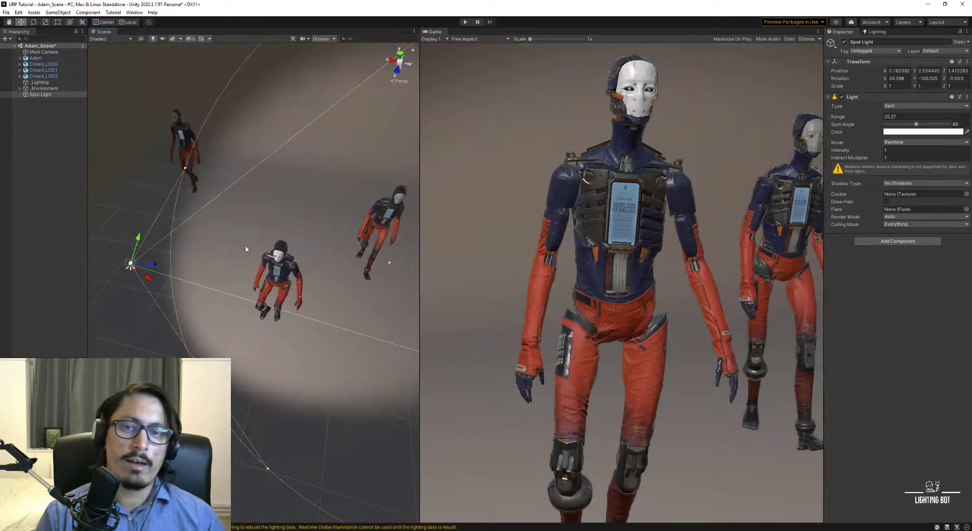
key(ctrl+shift+f)
right_drag(251, 250, 273, 250)
key(ctrl+shift+f)
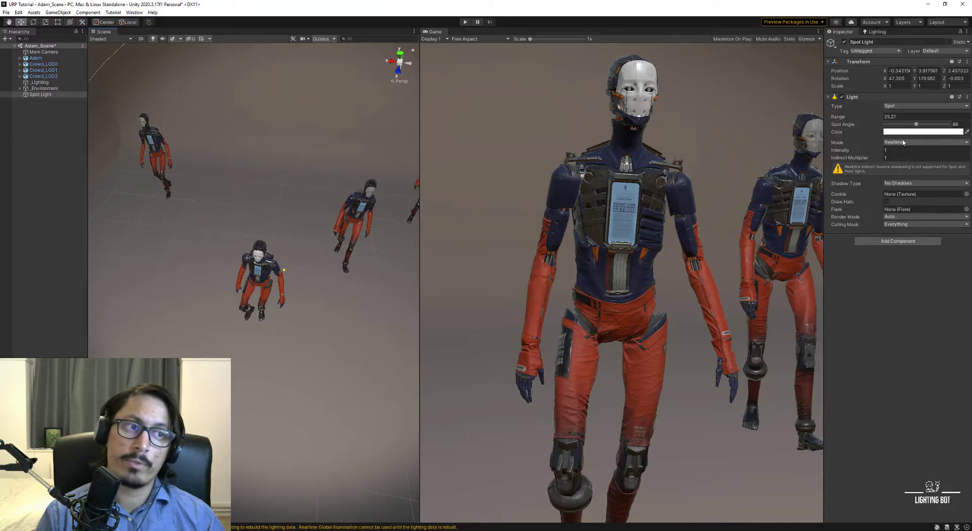
Step: Enable soft shadows on the spot light and realign it from the side so the robots cast shadows across the floor
click(900, 183)
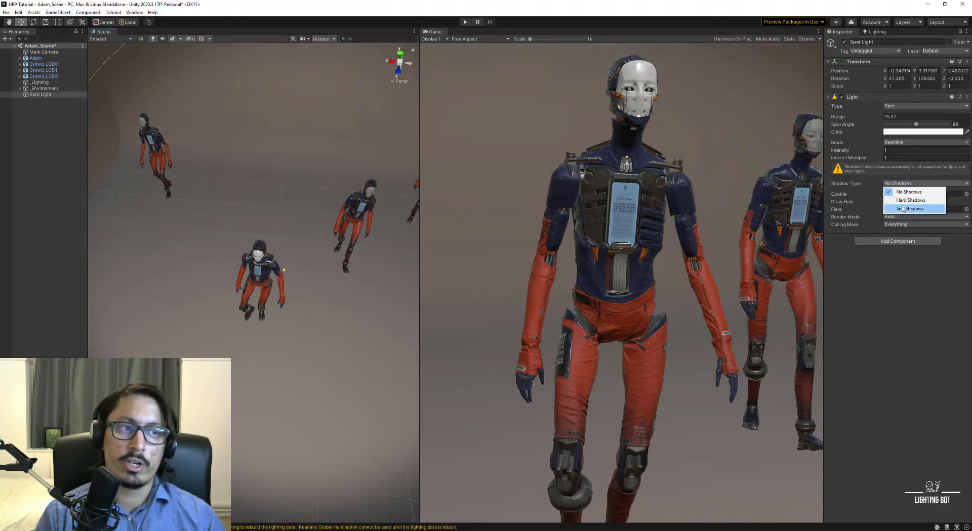
click(902, 209)
right_drag(277, 254, 452, 239)
key(ctrl+shift+f)
right_drag(286, 242, 172, 330)
key(ctrl+shift+f)
key(ctrl+shift+f)
key(ctrl+shift+f)
key(w)
key(w)
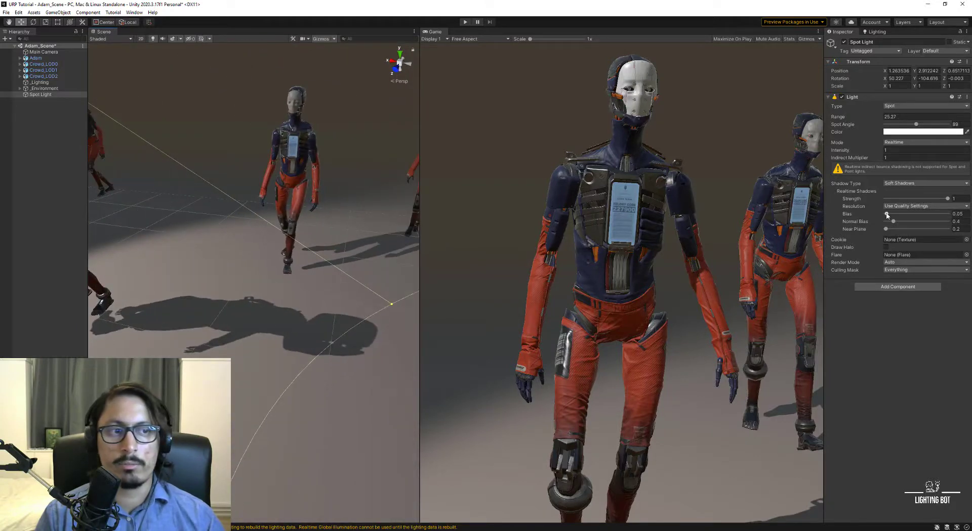
Step: Lower the spot light's shadow bias to 0
drag(887, 217, 887, 217)
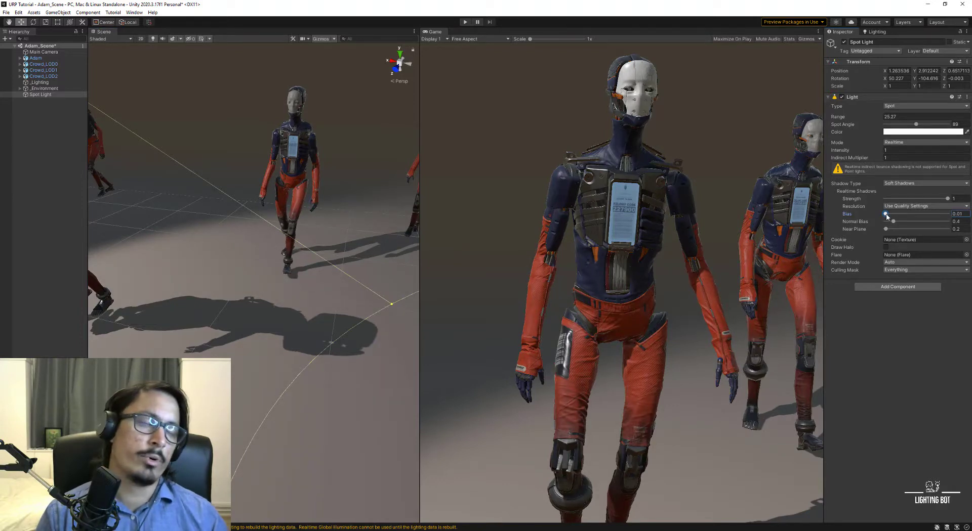
drag(887, 216, 884, 216)
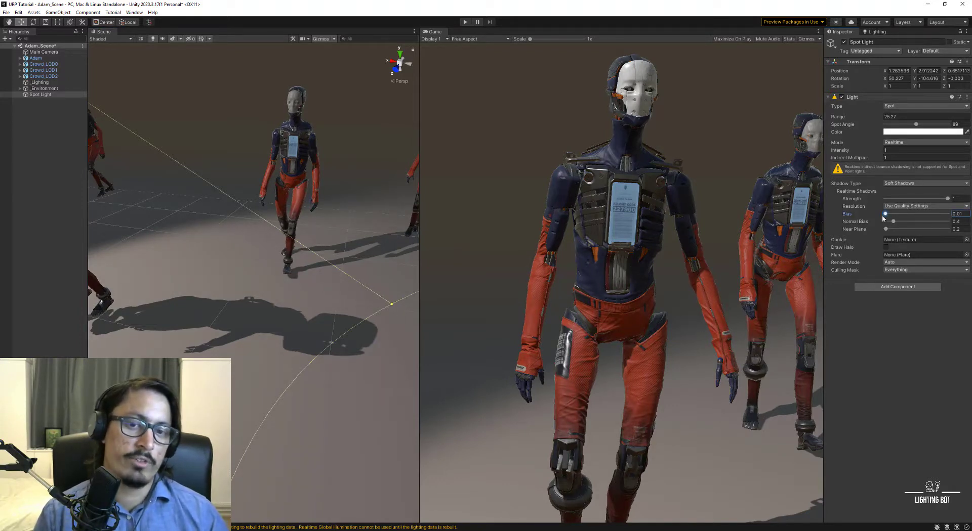
Step: Switch the spot light between Hard Shadows and Soft Shadows to compare the shadow edges on the floor
key(f)
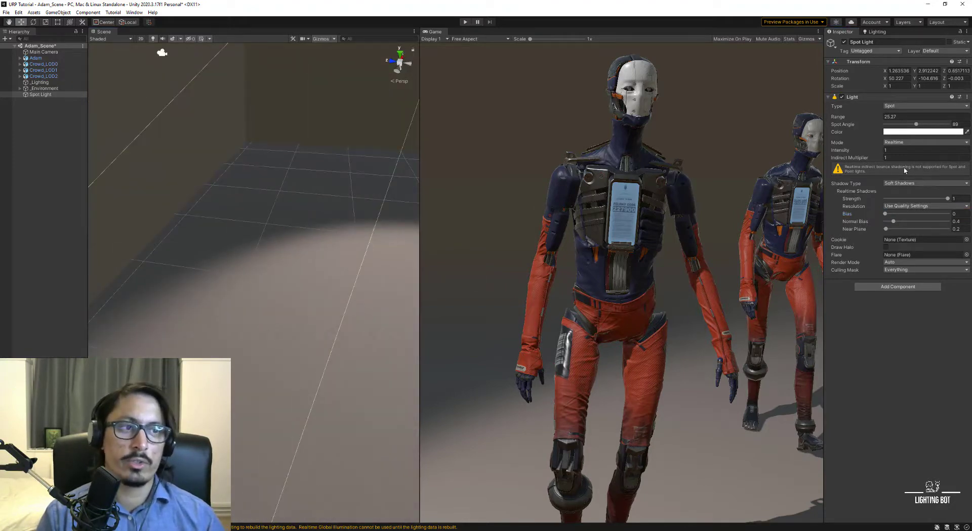
scroll(224, 346, down, 3)
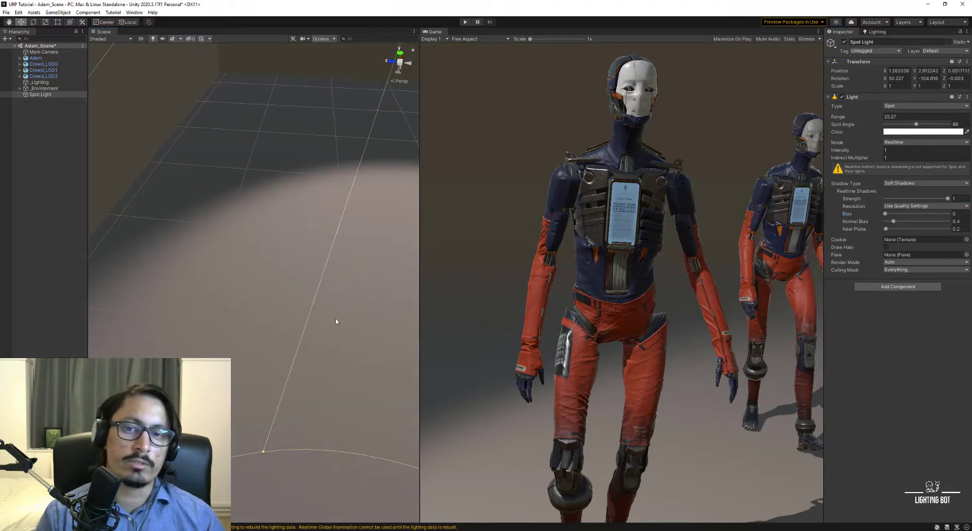
click(923, 183)
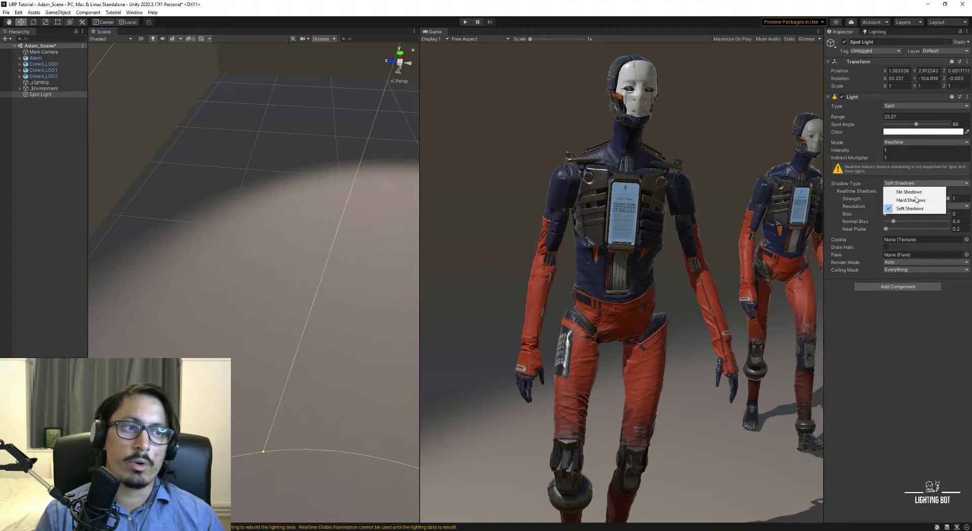
click(906, 198)
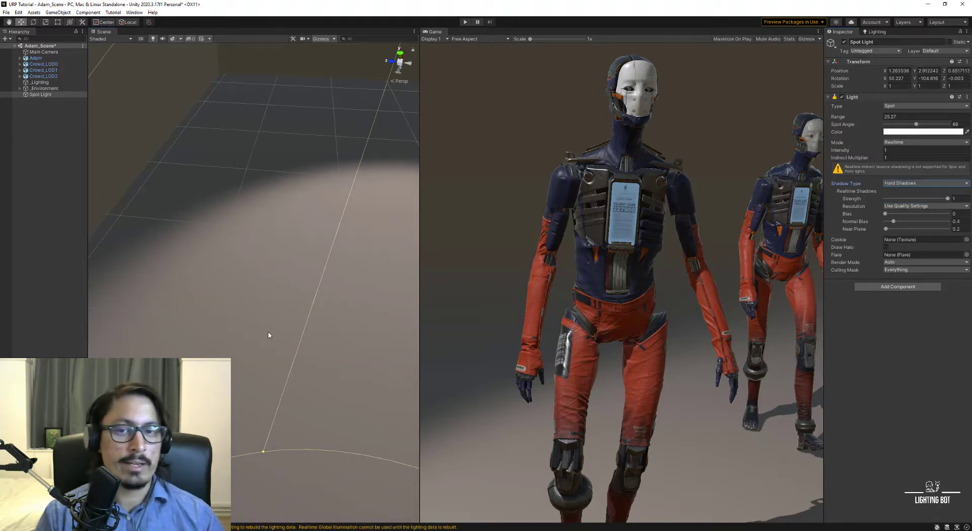
scroll(268, 335, down, 5)
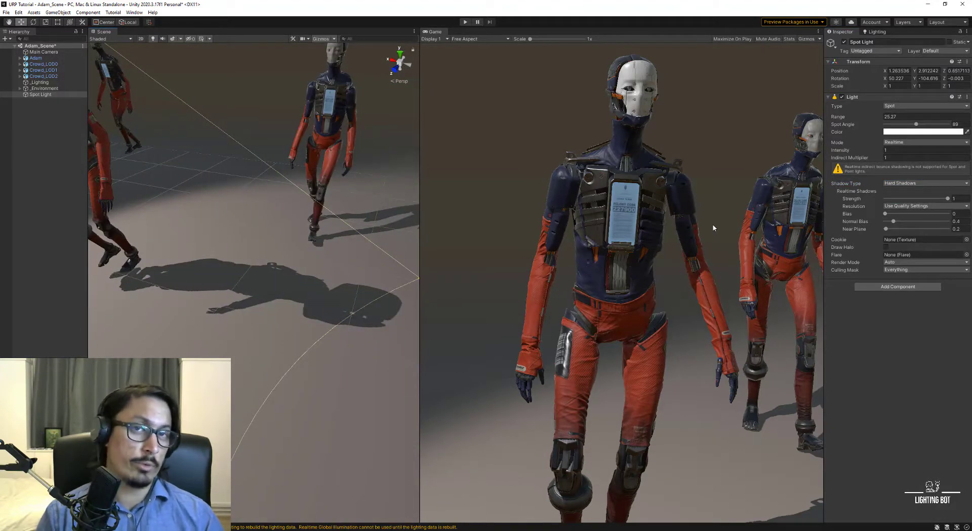
click(915, 184)
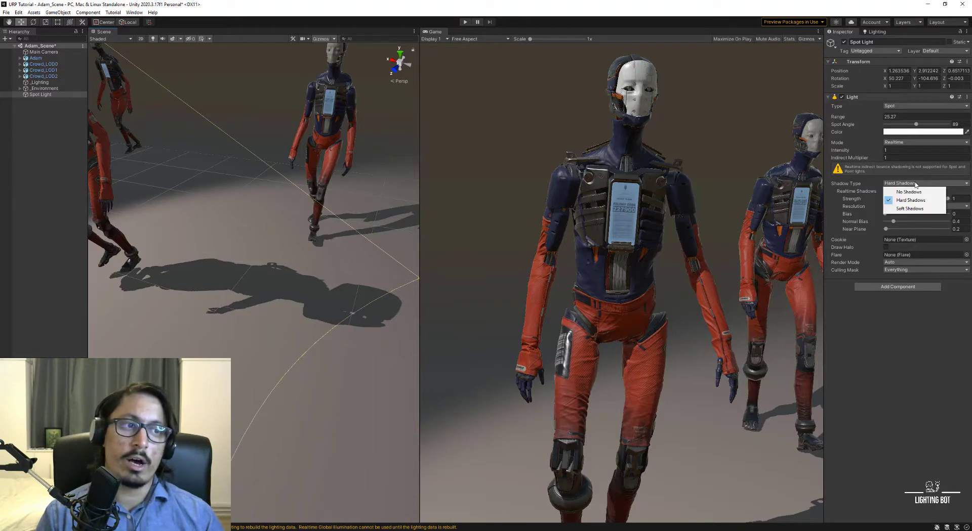
click(910, 209)
click(910, 200)
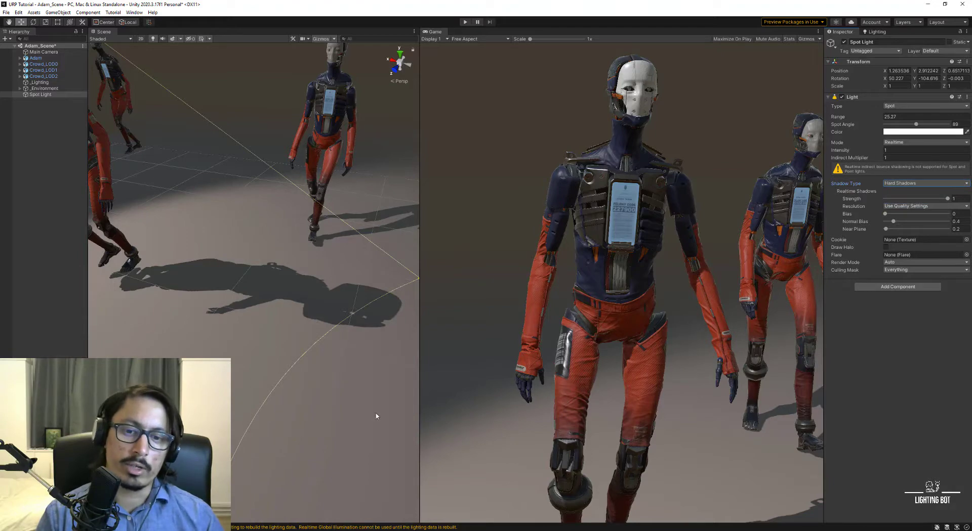
Step: Set the spot light's shadow type to Soft Shadows and its shadow bias to 0.01
click(923, 184)
click(945, 209)
click(954, 214)
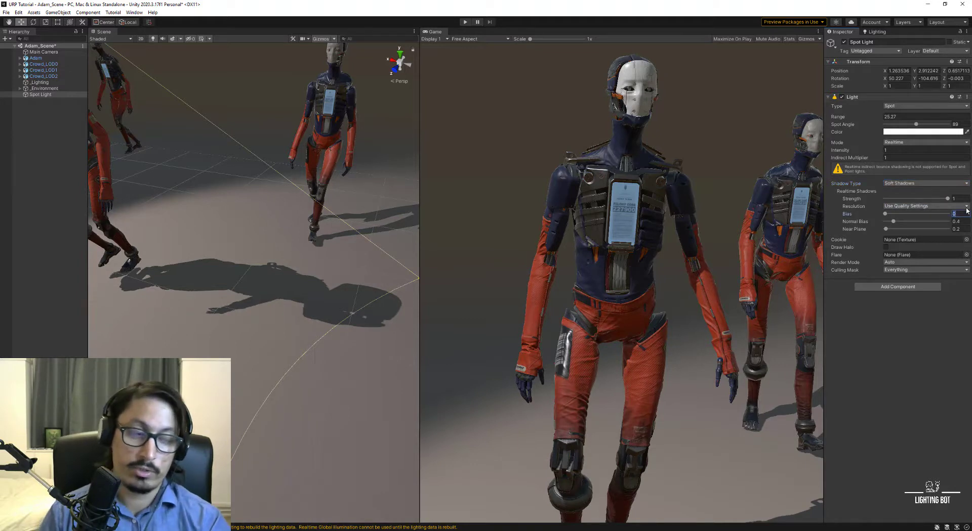
text(0.01)
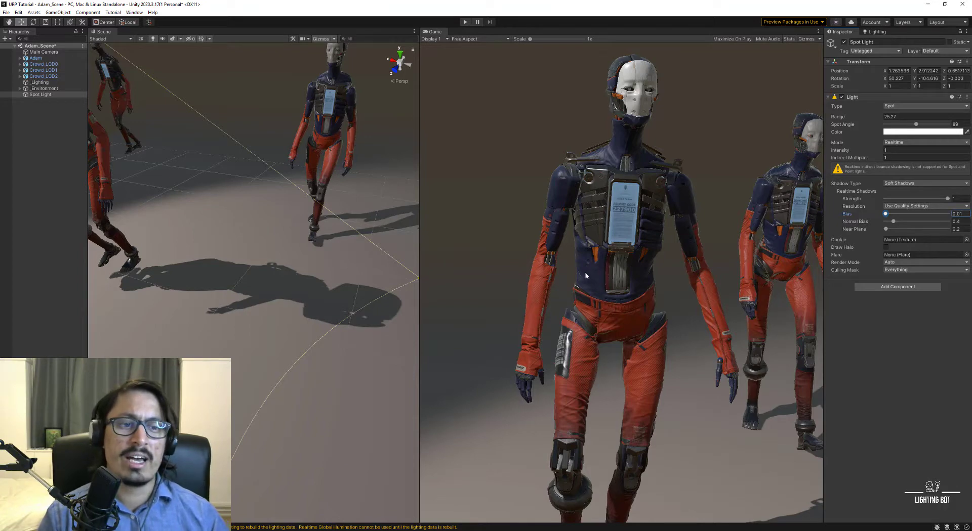
Step: Set the spot light's shadow near plane to 0.76 and test the normal bias, leaving it at 0.4
right_drag(340, 306, 723, 259)
mouse_move(891, 230)
mouse_down()
mouse_move(905, 236)
mouse_move(887, 239)
mouse_up()
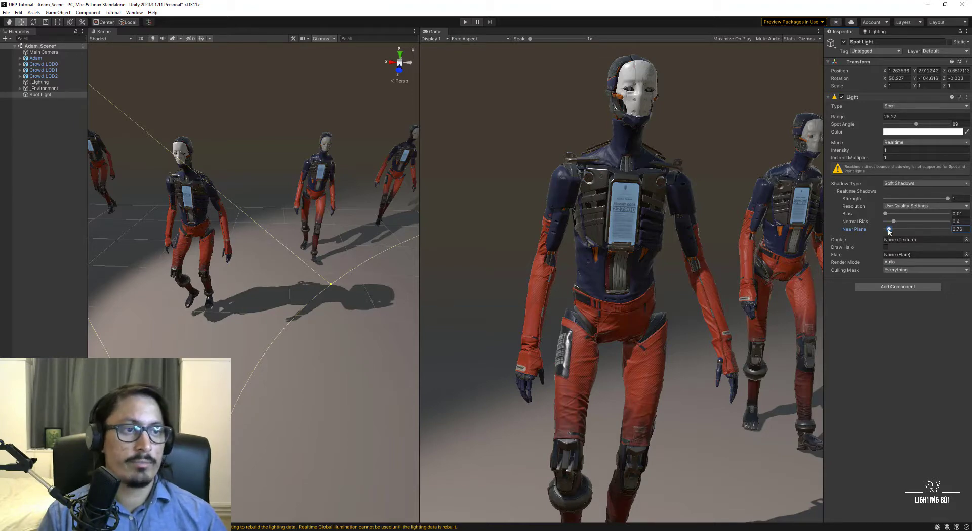
alt+drag(331, 333, 393, 322)
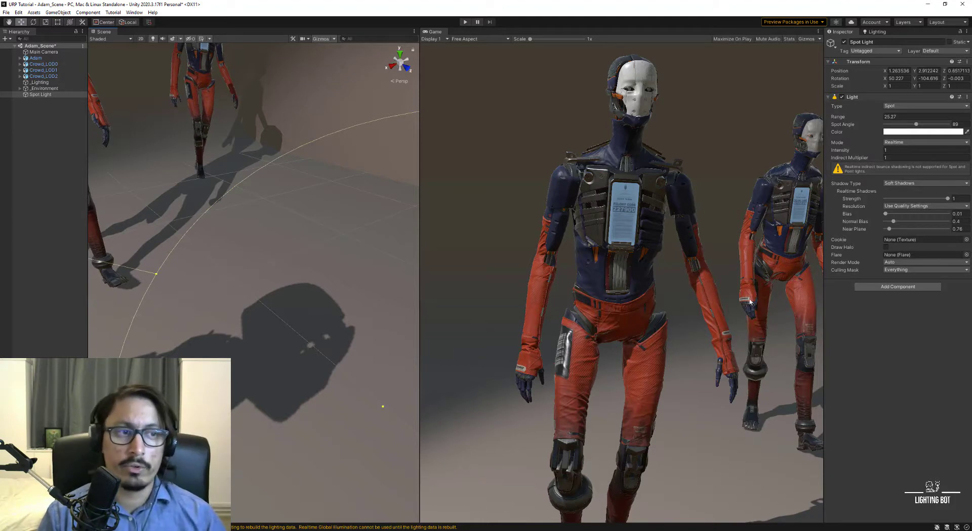
drag(889, 224, 868, 231)
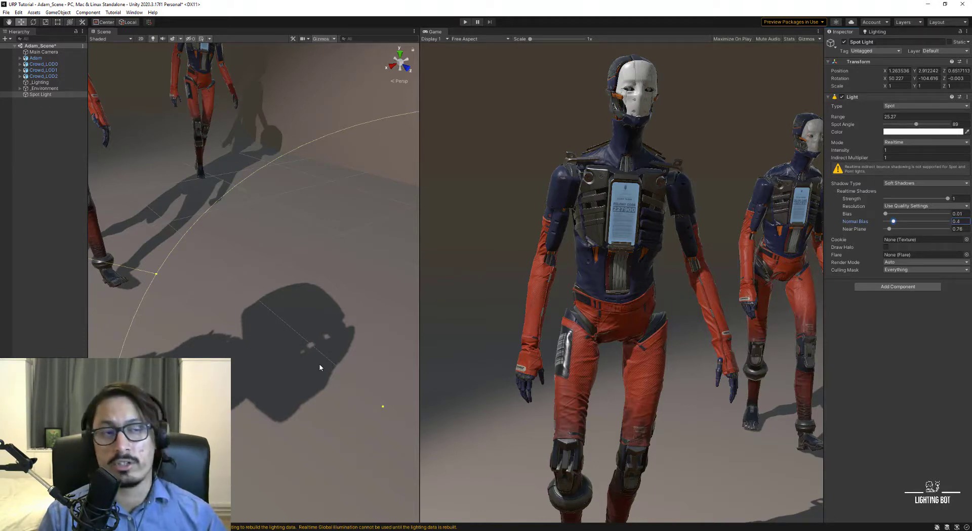
Step: Set the spot light's shadow resolution to Low Resolution and its normal bias to 0.4
click(901, 206)
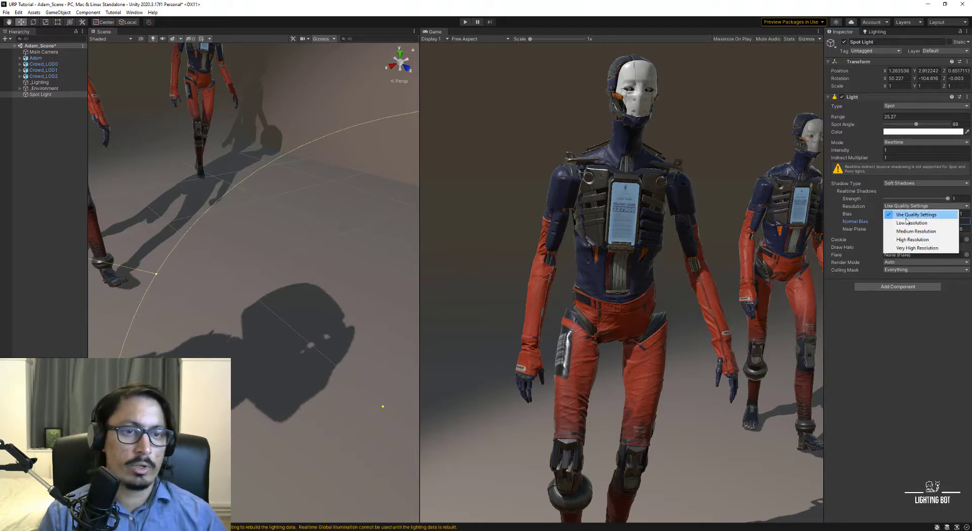
click(907, 222)
drag(921, 224, 925, 228)
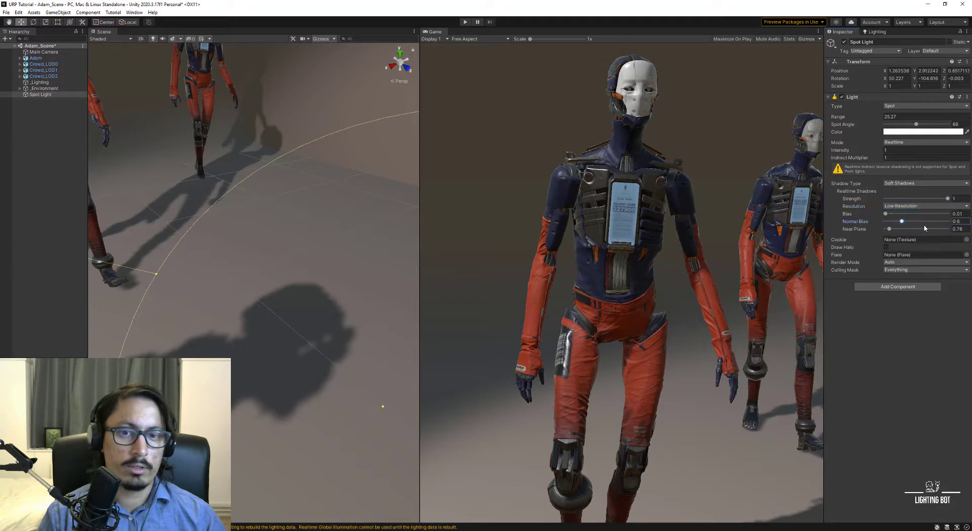
text(.4)
right_drag(191, 293, 202, 226)
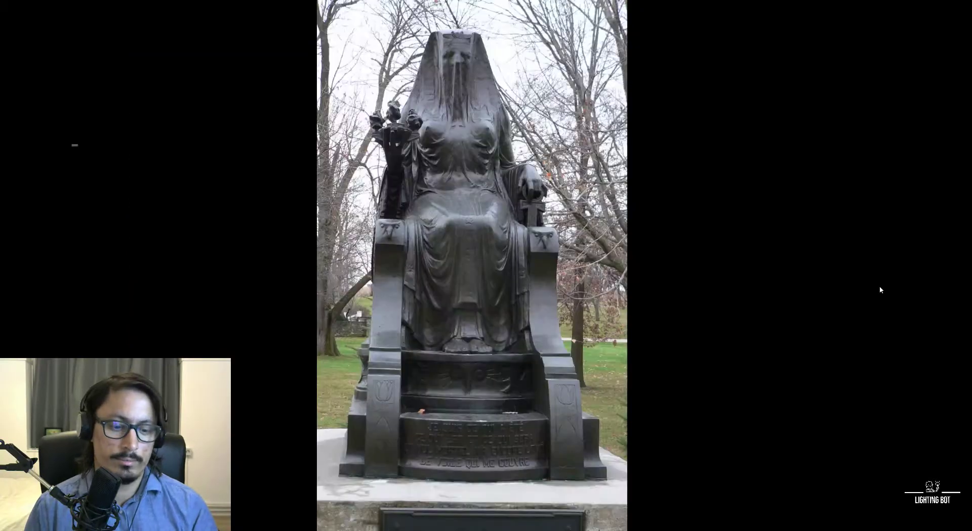
Step: Compare how light falls on the statues in the reference images, including the marble bust and the Atlas figure, and close the image viewer
key(Left)
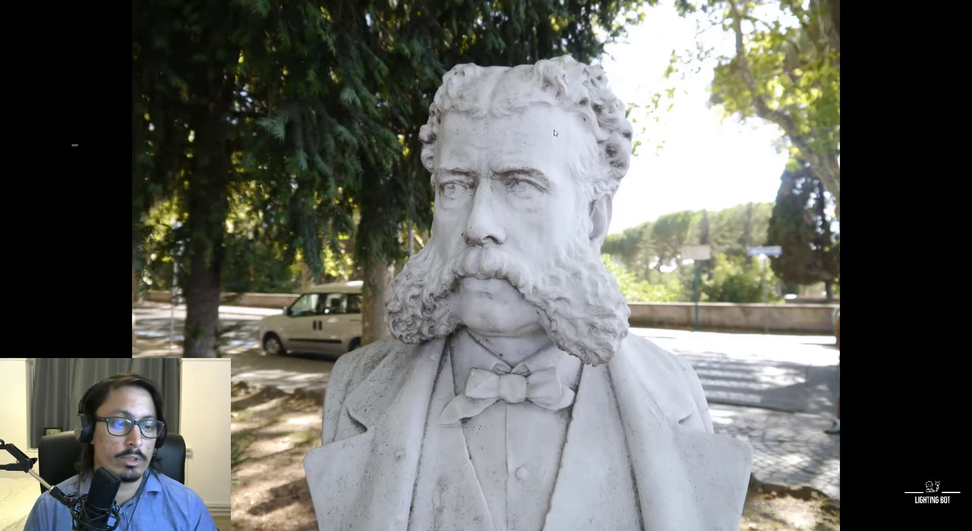
key(Right)
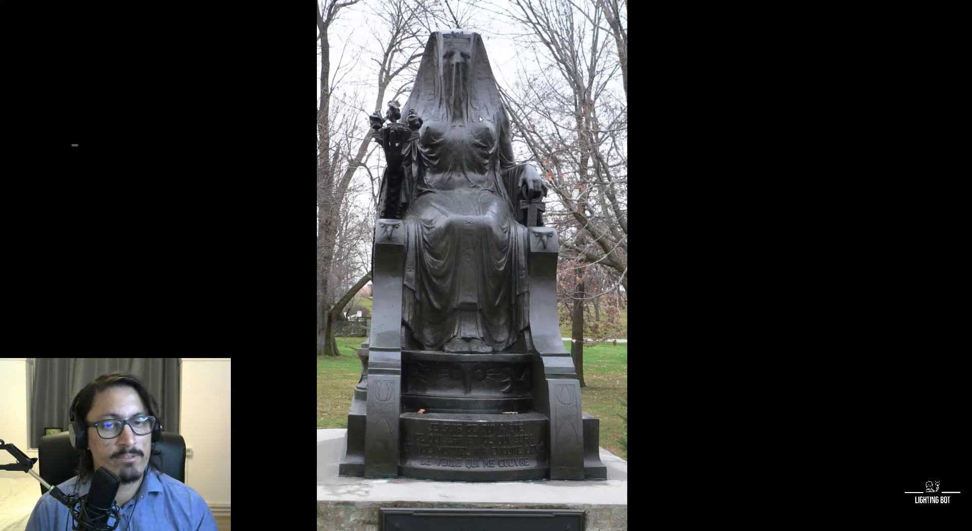
key(Right)
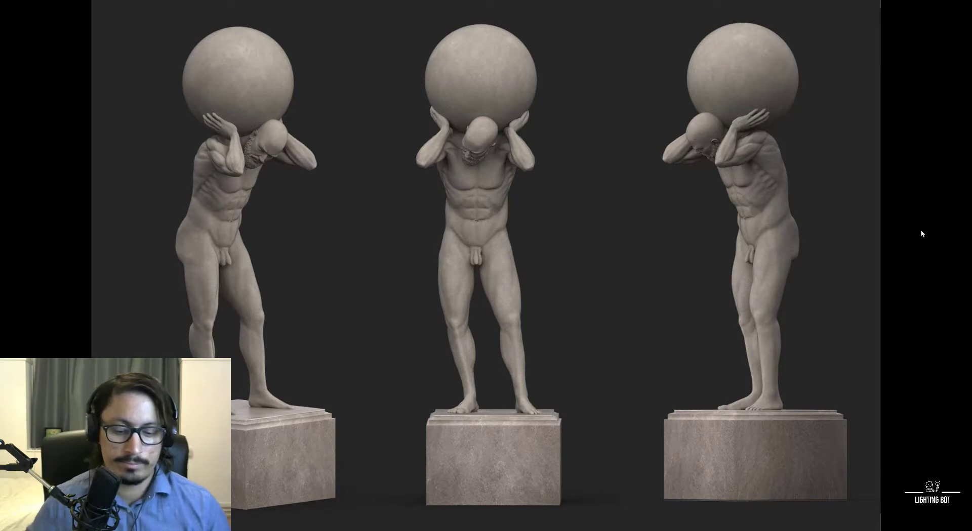
key(Escape)
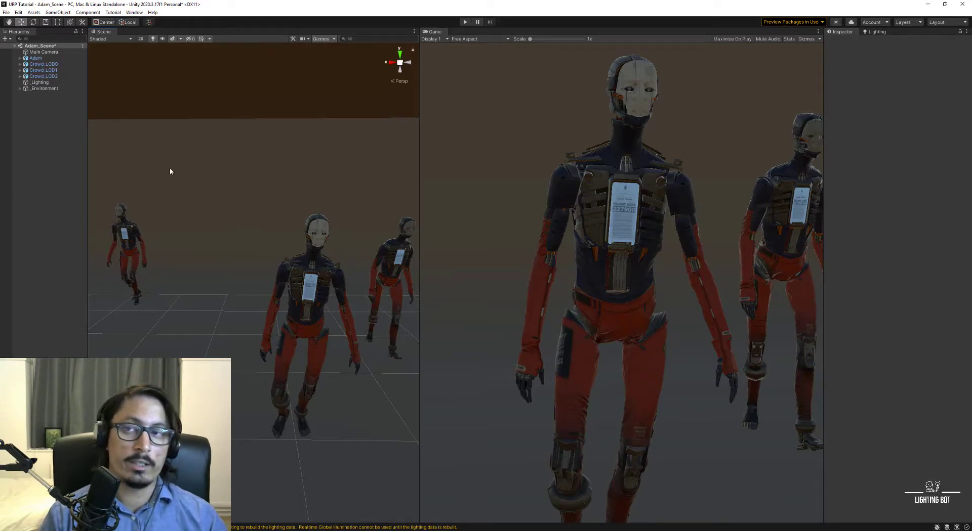
Step: Add an area light to the scene, align it with the scene view and frame it beside the robots
click(6, 38)
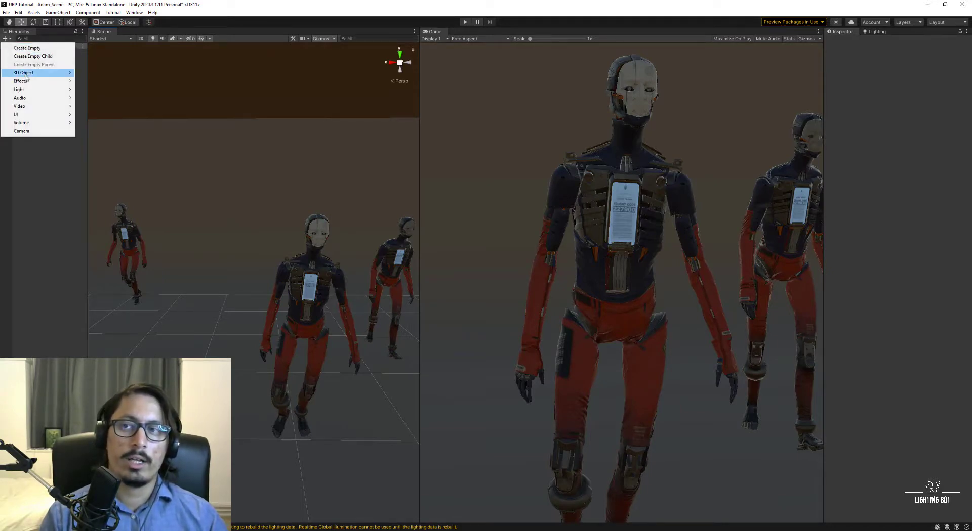
mouse_move(28, 90)
click(106, 123)
alt+drag(174, 228, 206, 210)
key(ctrl+shift+f)
key(f)
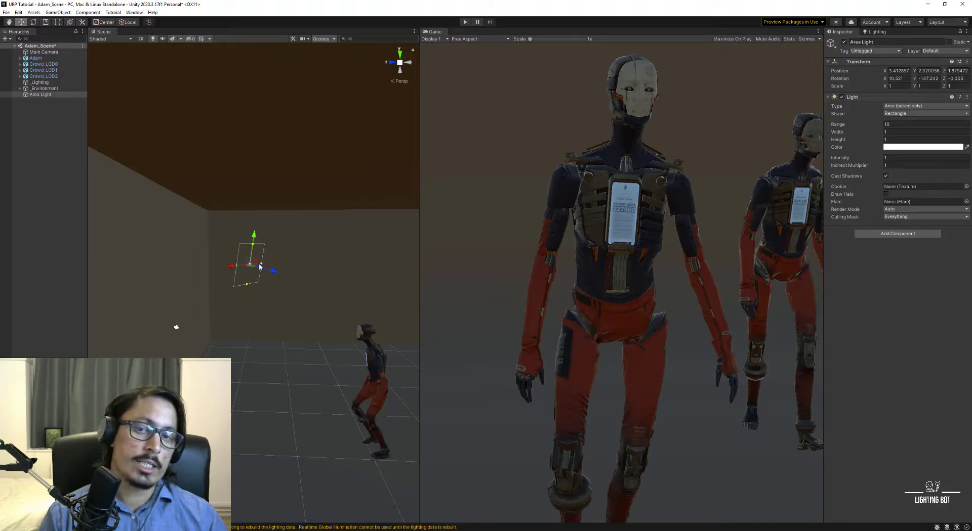
Step: Enlarge the area light's width and height in the scene and open the Lighting settings
drag(259, 267, 284, 262)
drag(240, 287, 241, 324)
click(875, 32)
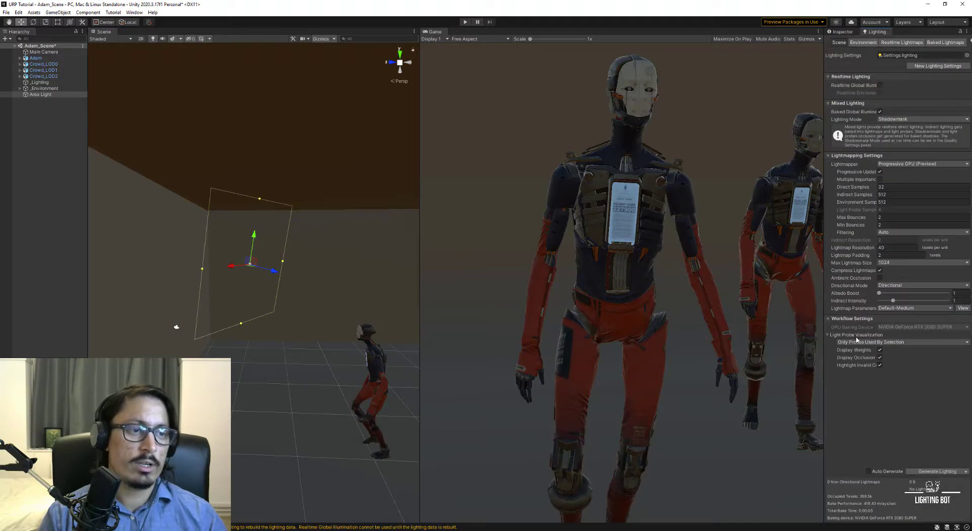
Step: Generate the scene lighting for the enlarged area light and view the baked result around the robots
click(939, 472)
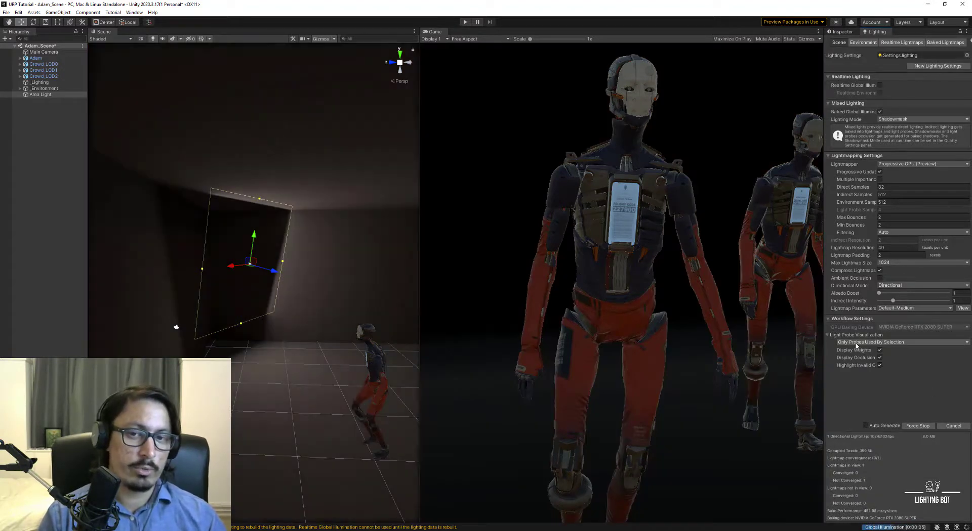
alt+drag(355, 329, 317, 354)
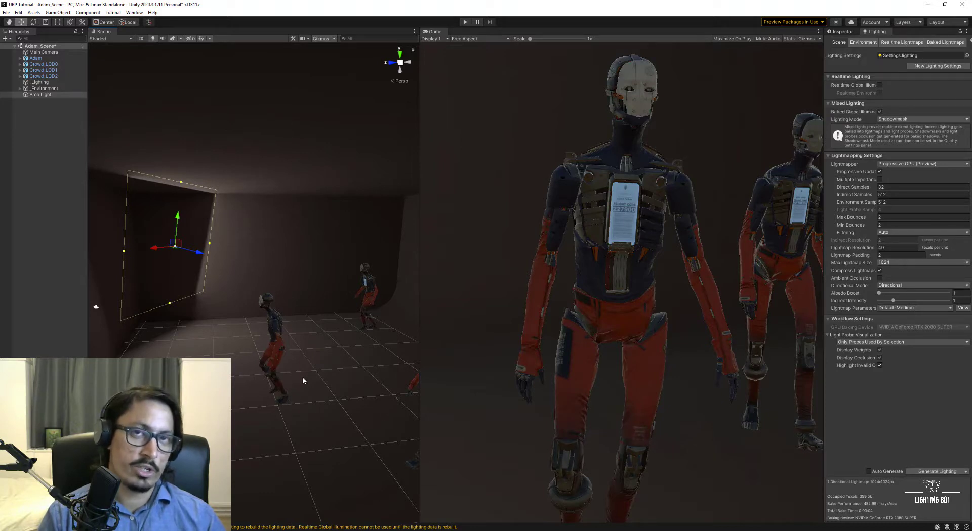
Step: Shift the area light slightly along its width, shrink it to about 0.77 wide by 0.87 high, and regenerate the lighting
click(841, 31)
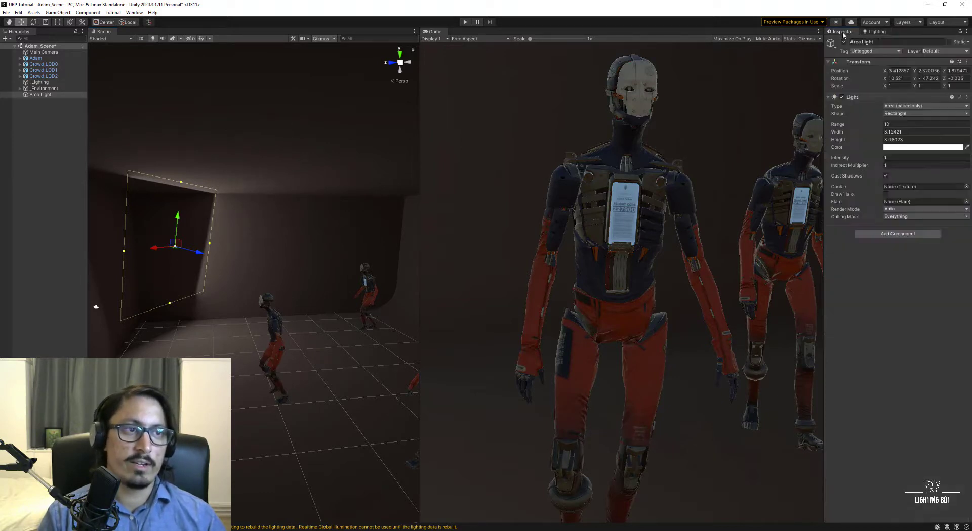
right_drag(361, 229, 286, 235)
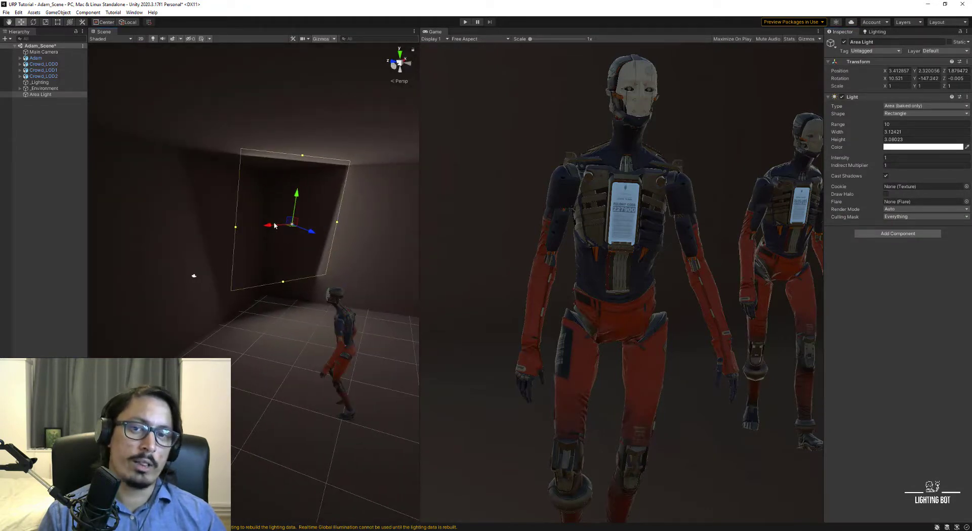
drag(268, 227, 255, 230)
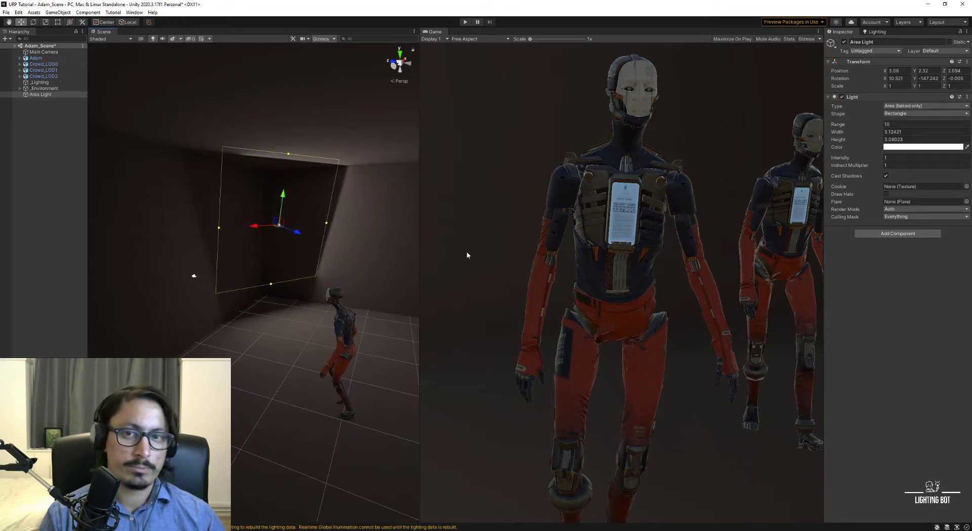
drag(288, 154, 276, 206)
drag(221, 229, 241, 230)
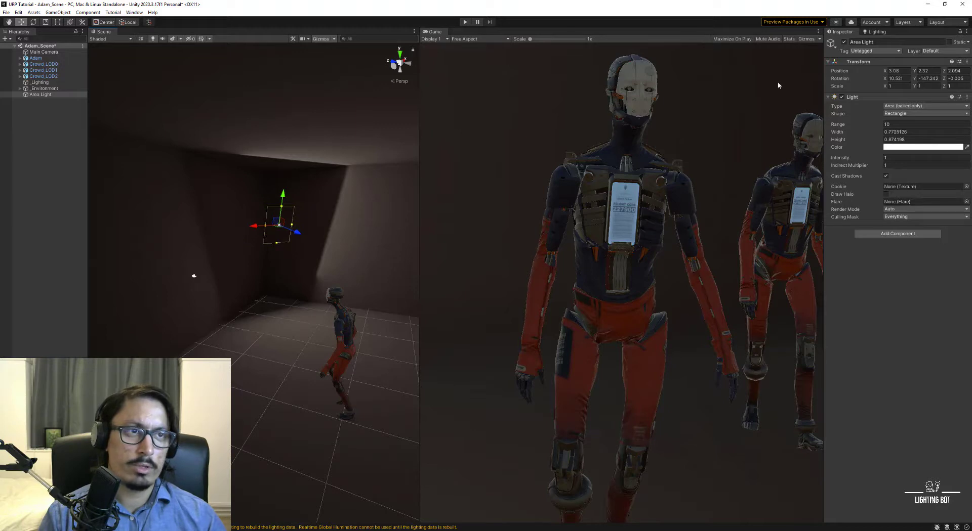
click(875, 31)
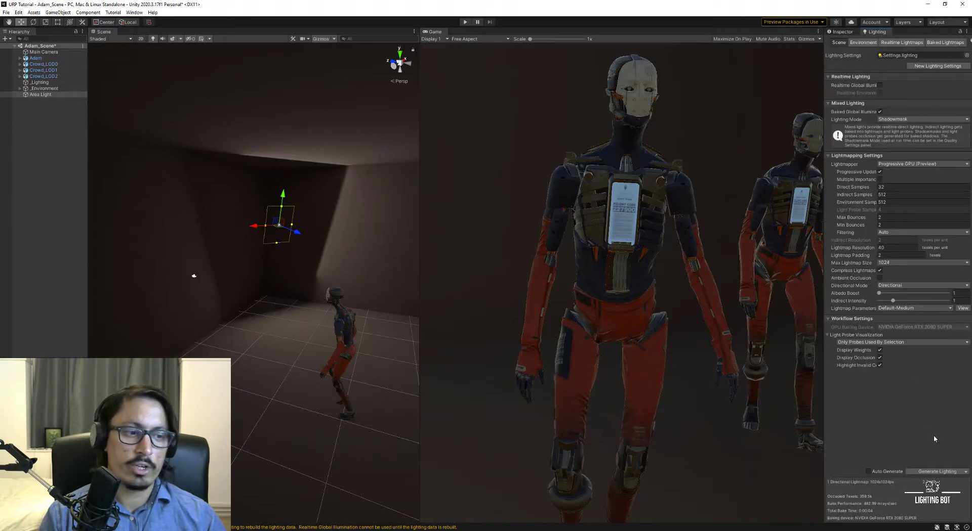
click(936, 471)
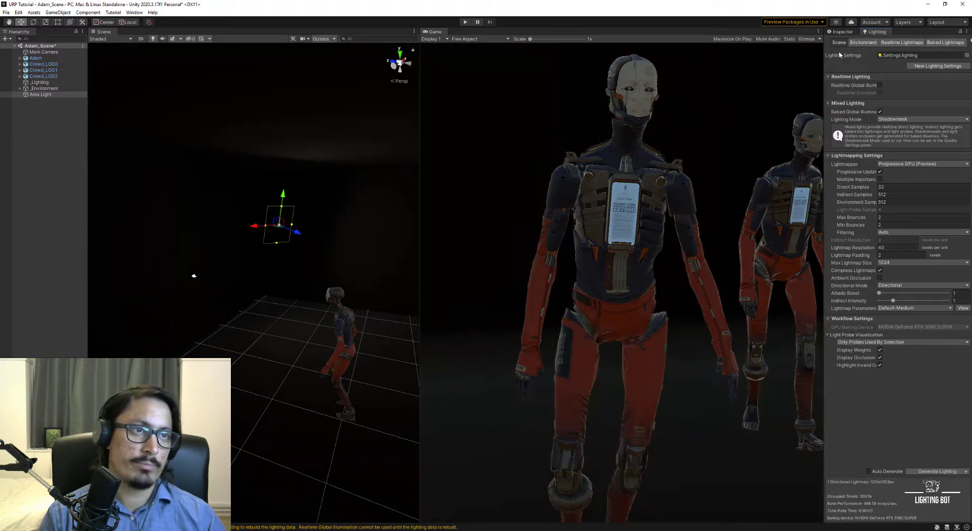
Step: Set the area light's intensity to 10 and regenerate the scene lighting
click(842, 33)
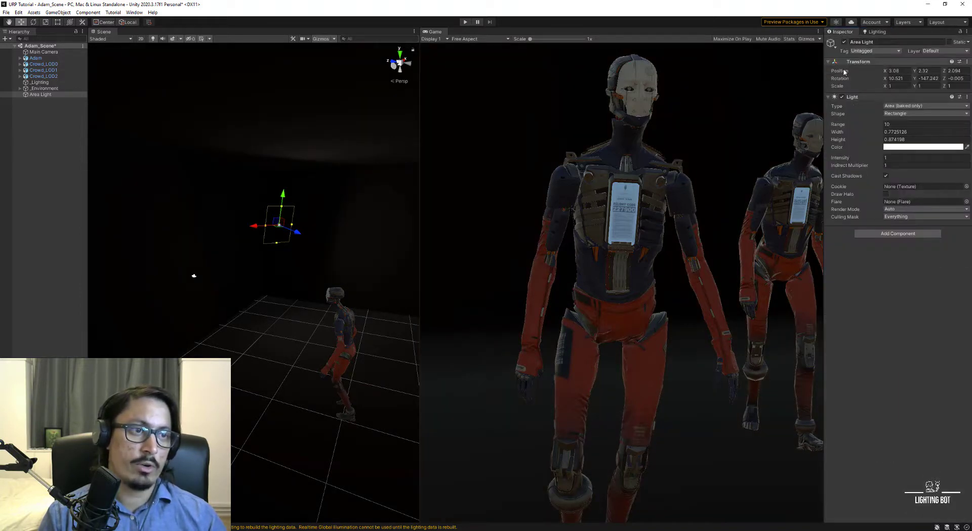
click(902, 163)
click(901, 158)
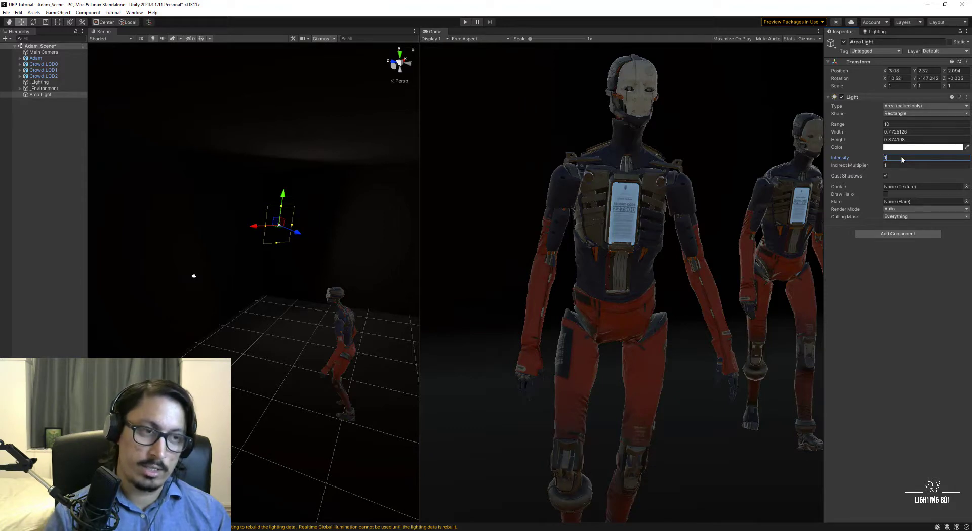
click(875, 32)
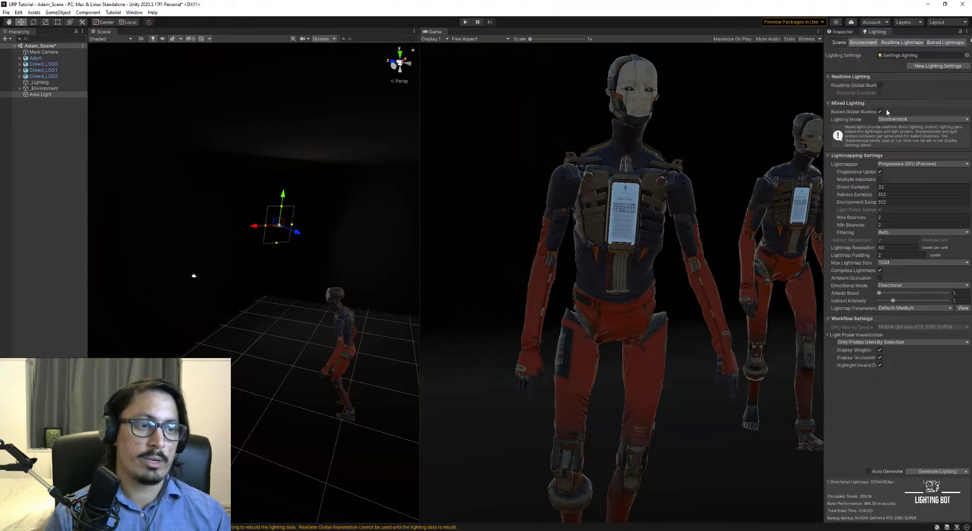
click(929, 473)
alt+drag(276, 223, 497, 238)
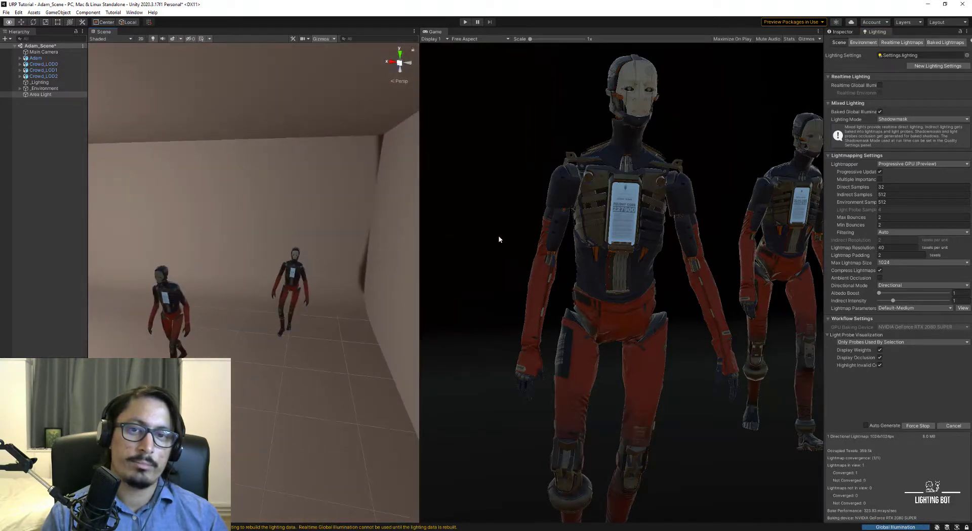
mouse_move(334, 235)
alt+mouse_down()
mouse_move(324, 234)
mouse_move(334, 232)
alt+mouse_up()
Step: Set the area light's range to 5, rebake the lighting and view where the light cuts off in the room
click(841, 32)
alt+drag(255, 214, 494, 202)
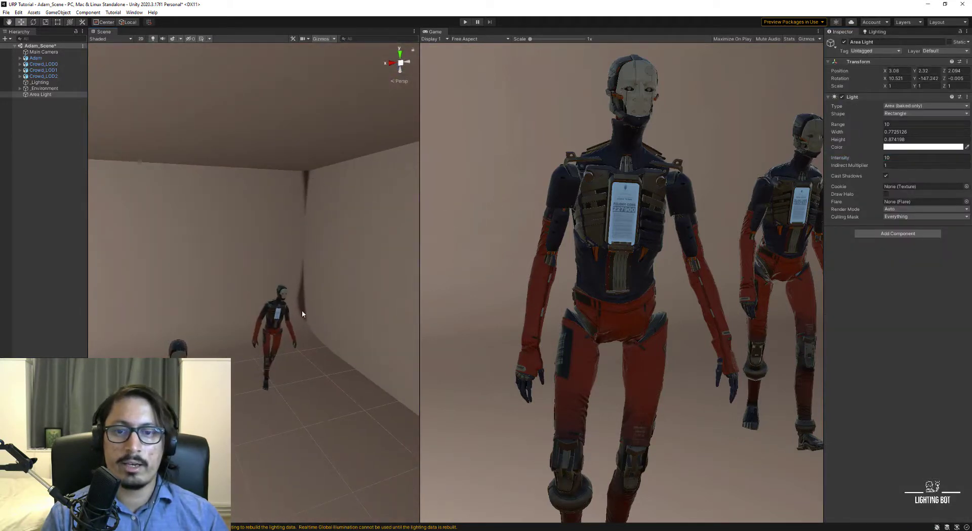
alt+drag(327, 286, 211, 312)
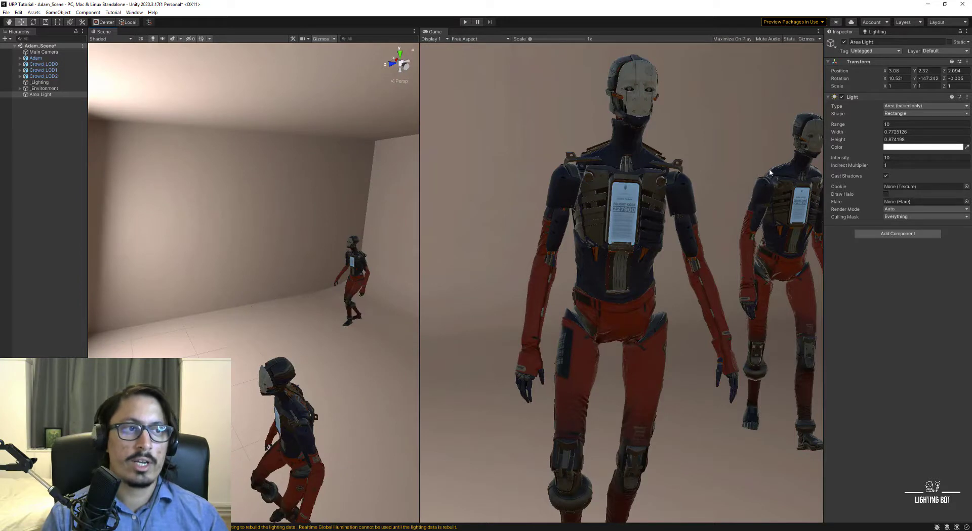
click(892, 126)
text(5)
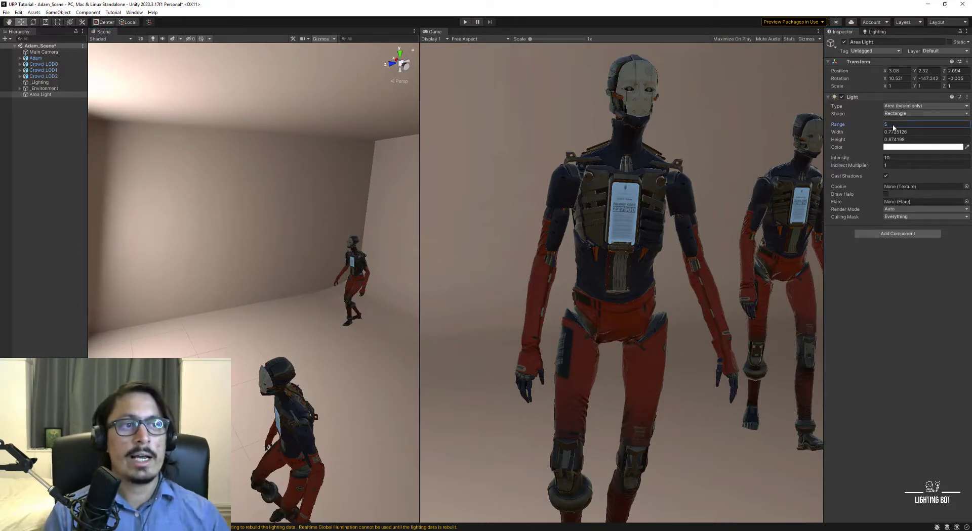
key(Return)
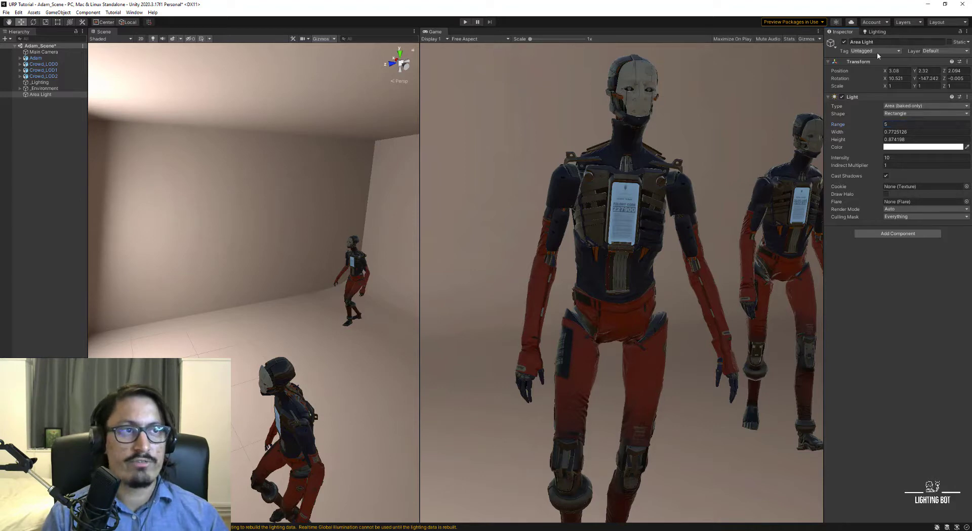
click(874, 32)
click(937, 471)
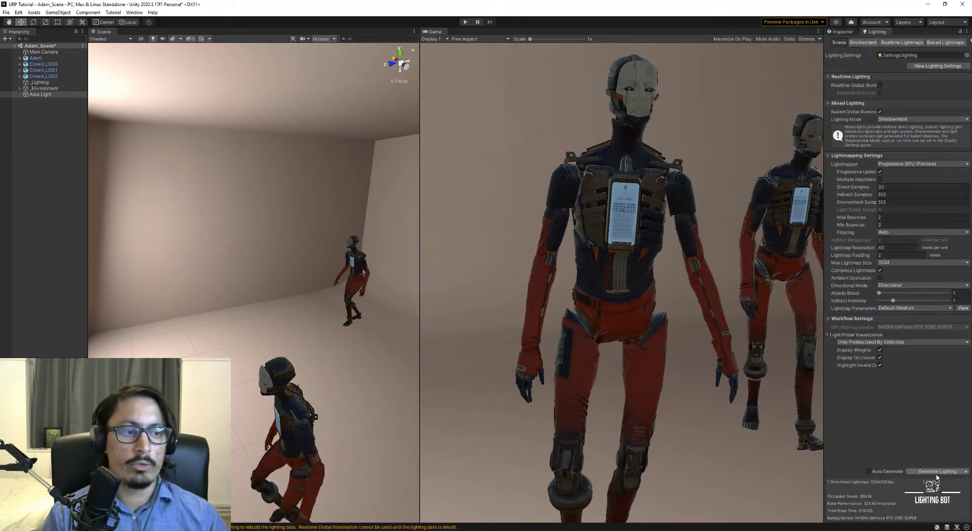
right_drag(288, 251, 277, 147)
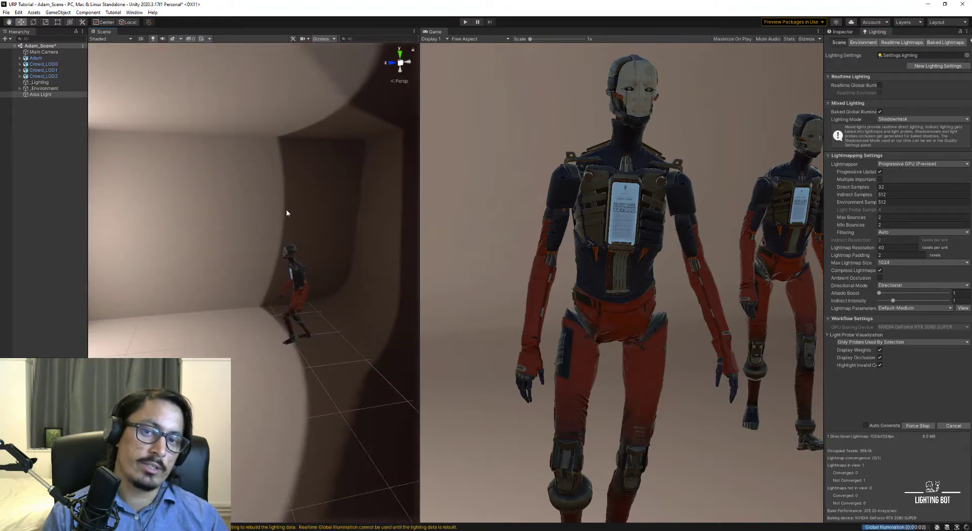
right_drag(323, 401, 304, 256)
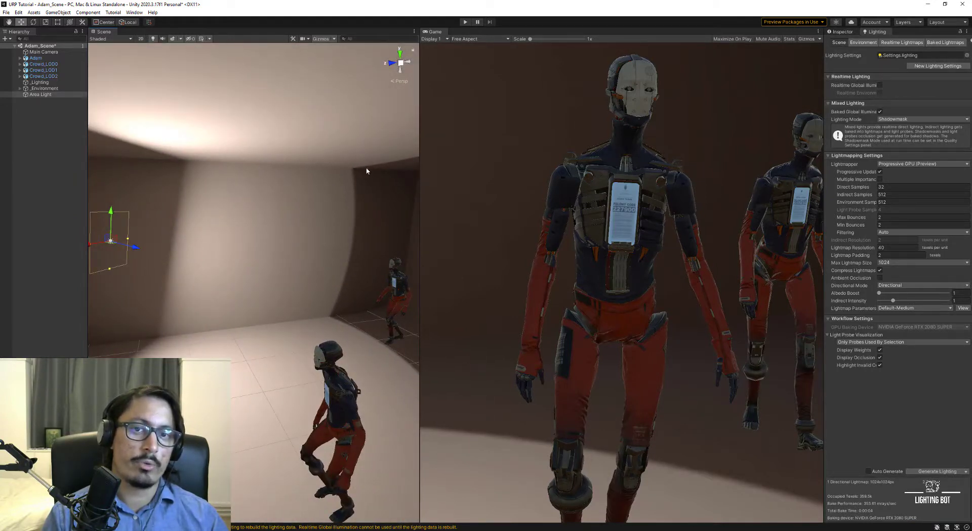
Step: Set the area light's indirect multiplier to 0, rebake the lighting and view the room around the light
click(853, 34)
text(0)
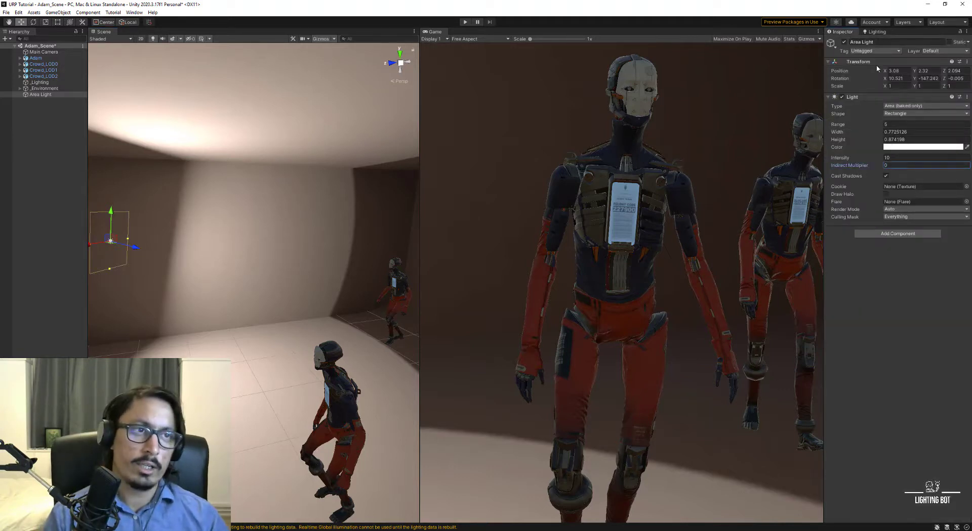
click(875, 31)
click(938, 473)
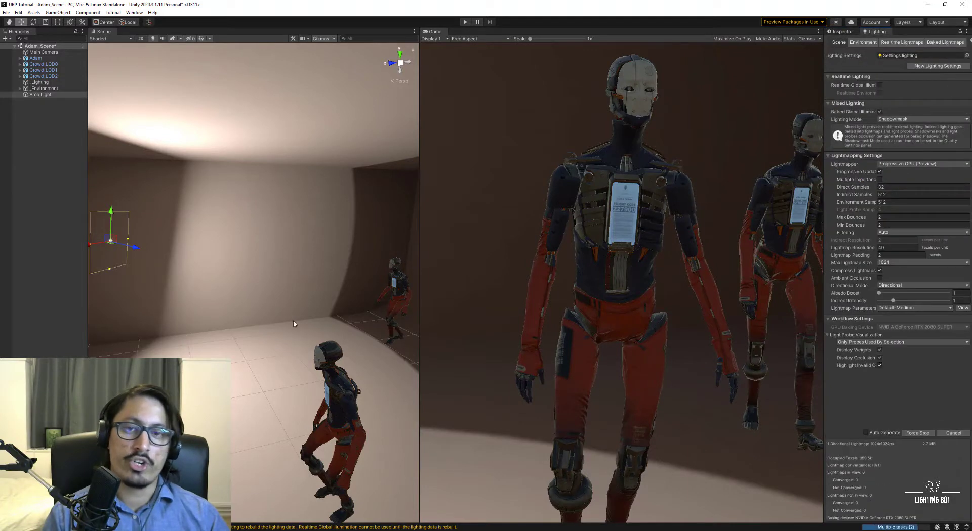
right_drag(293, 324, 200, 309)
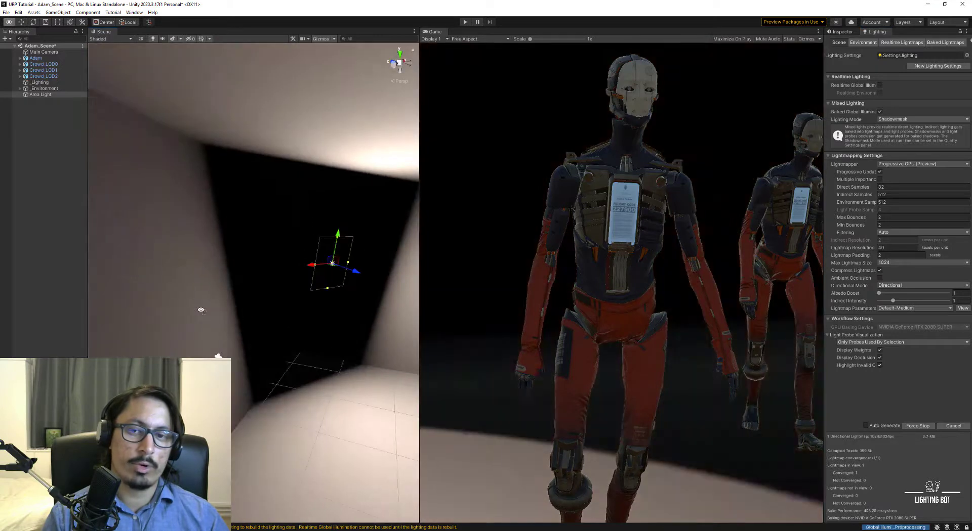
mouse_move(337, 314)
right_down()
mouse_move(422, 310)
mouse_move(324, 311)
right_up()
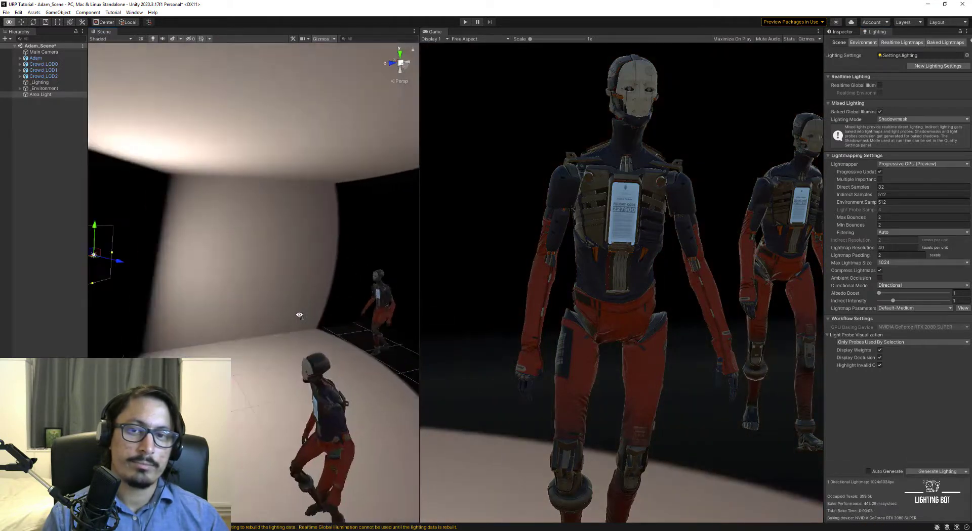
Step: Set the area light's range to 12 and regenerate the lighting
click(841, 31)
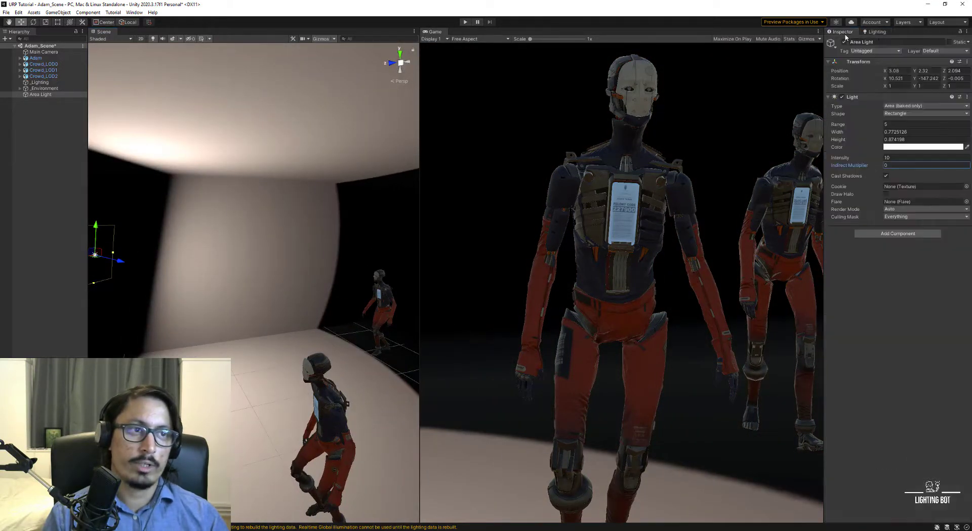
click(891, 125)
text(12)
click(876, 32)
click(936, 473)
mouse_move(314, 279)
right_down()
mouse_move(325, 299)
mouse_move(295, 278)
right_up()
Step: Set the area light's intensity to 3 and its indirect multiplier to 10
click(856, 32)
click(892, 158)
text(3)
click(892, 165)
text(10)
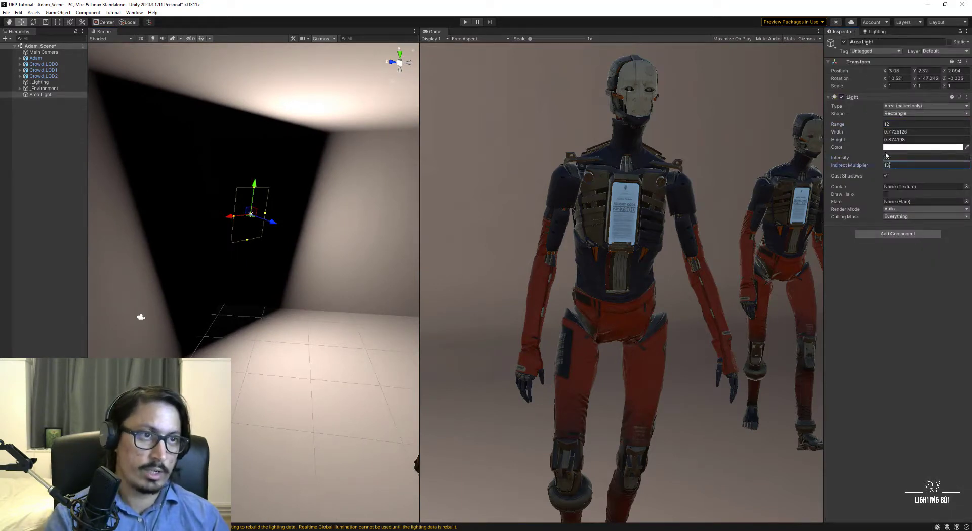
Step: Reduce the area light's range to 5 and bake the scene lighting with the new light values
click(891, 124)
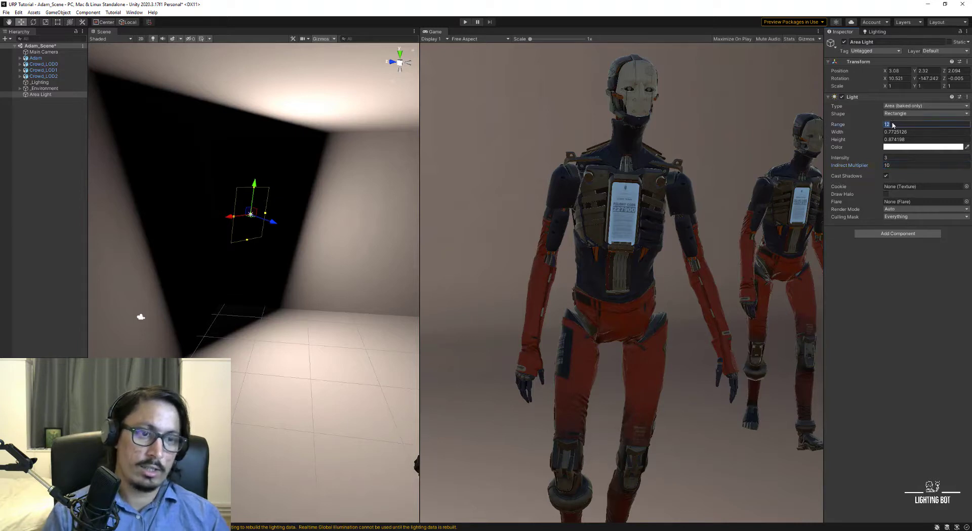
text(5)
click(875, 31)
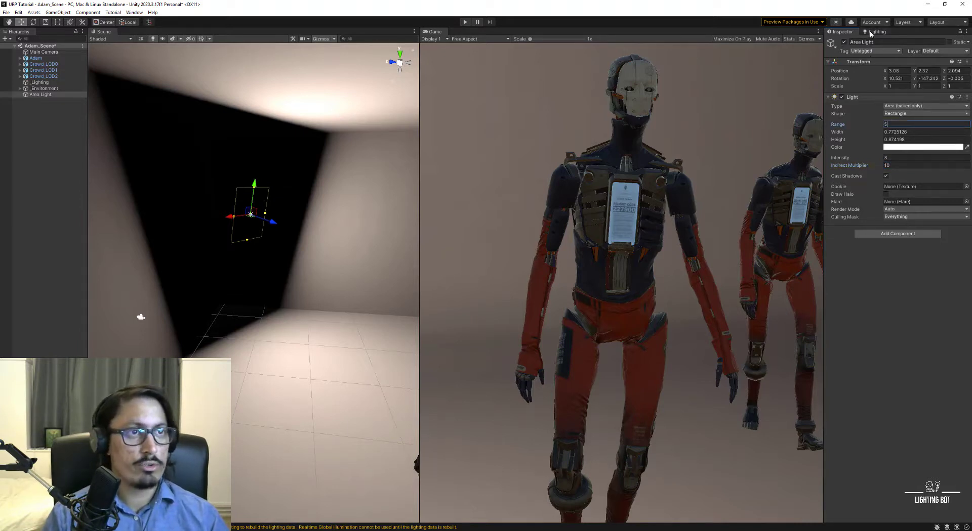
click(936, 471)
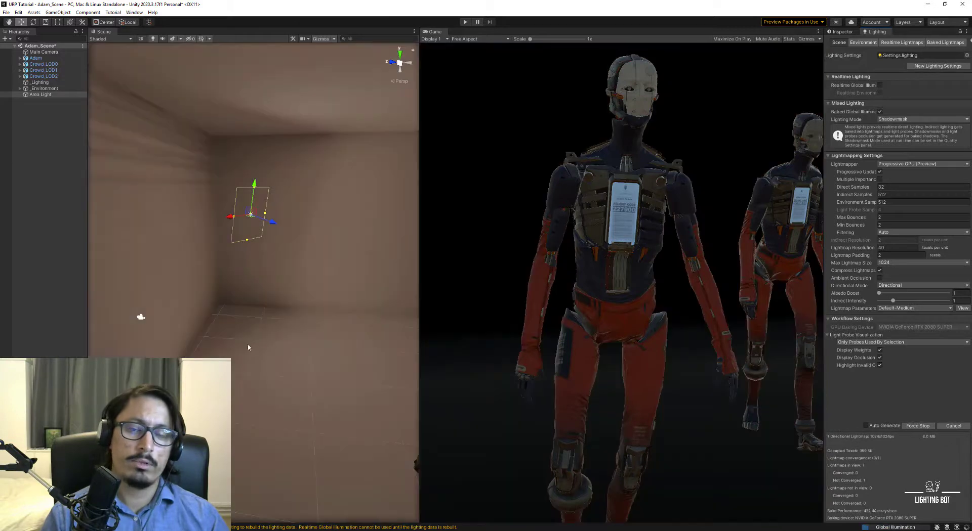
alt+drag(238, 324, 252, 310)
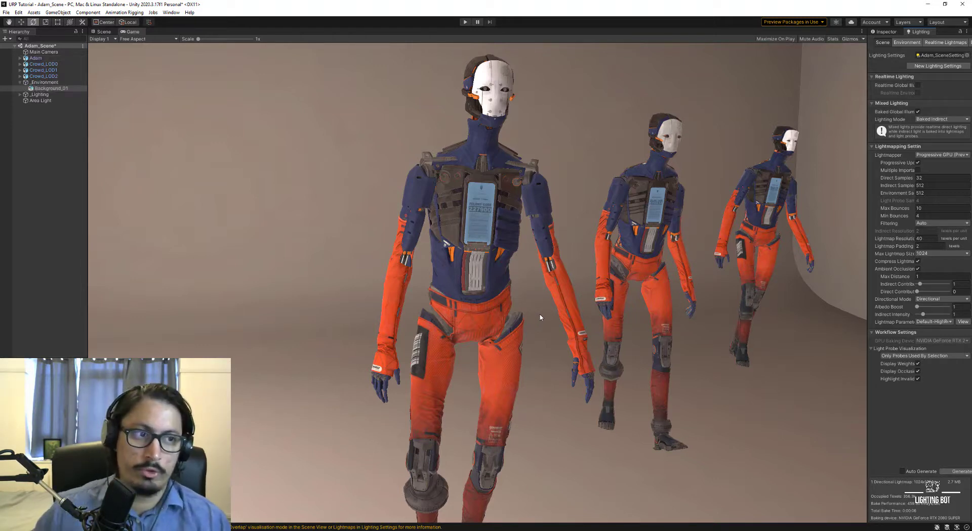
Step: Generate the lighting for the robot scene using the Baked Indirect lighting settings
click(961, 472)
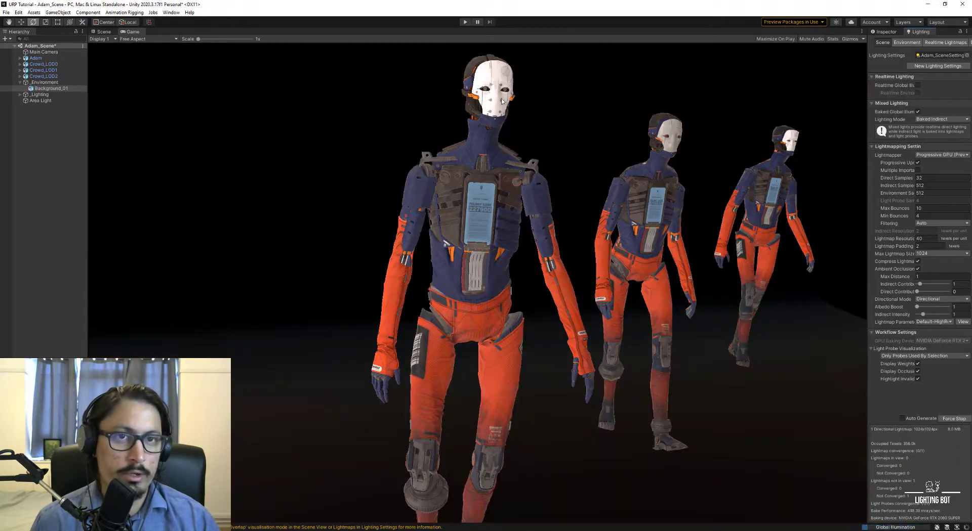